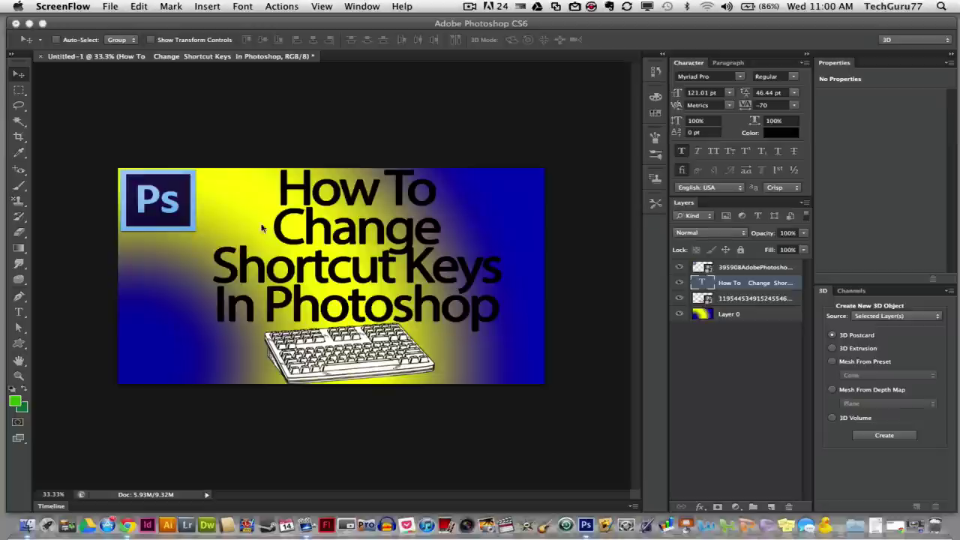
# Step: Activate the Photoshop window and switch to the Move tool with V
pyautogui.click(21, 109)
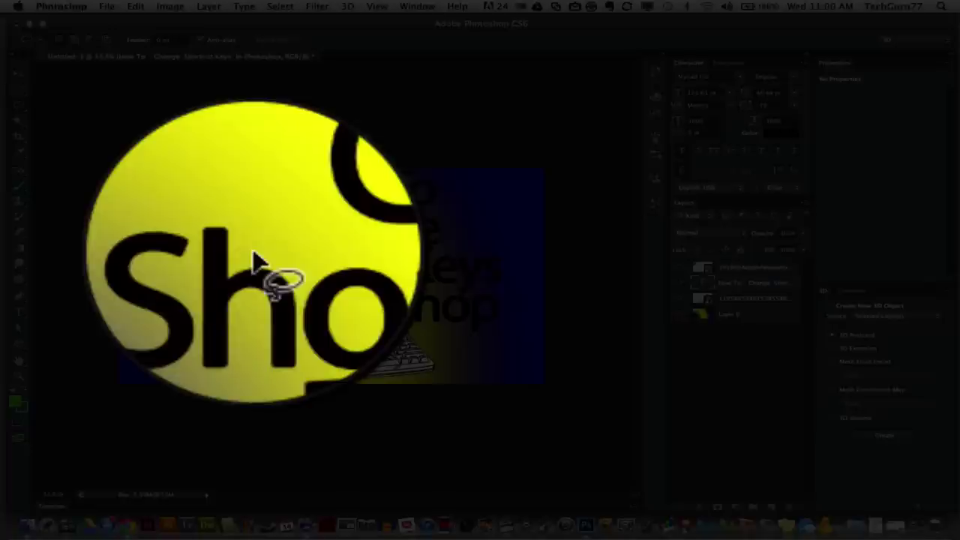
pyautogui.press('v')
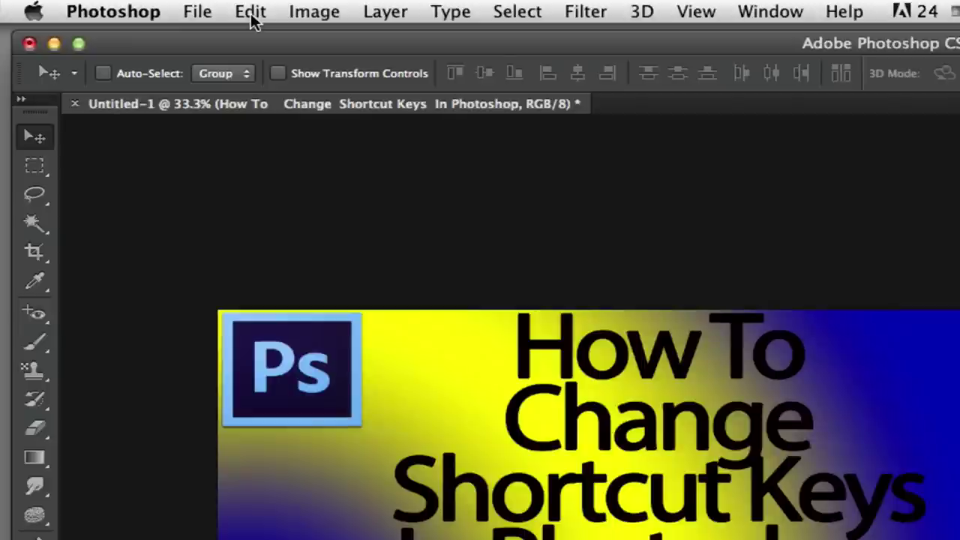
# Step: Open the Keyboard Shortcuts and Menus dialog from the Edit menu
pyautogui.click(252, 16)
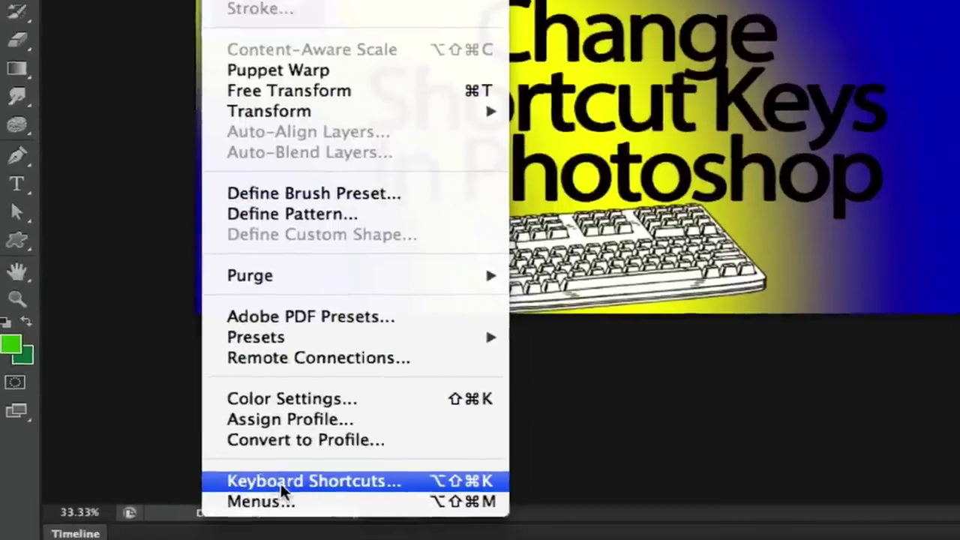
pyautogui.click(295, 484)
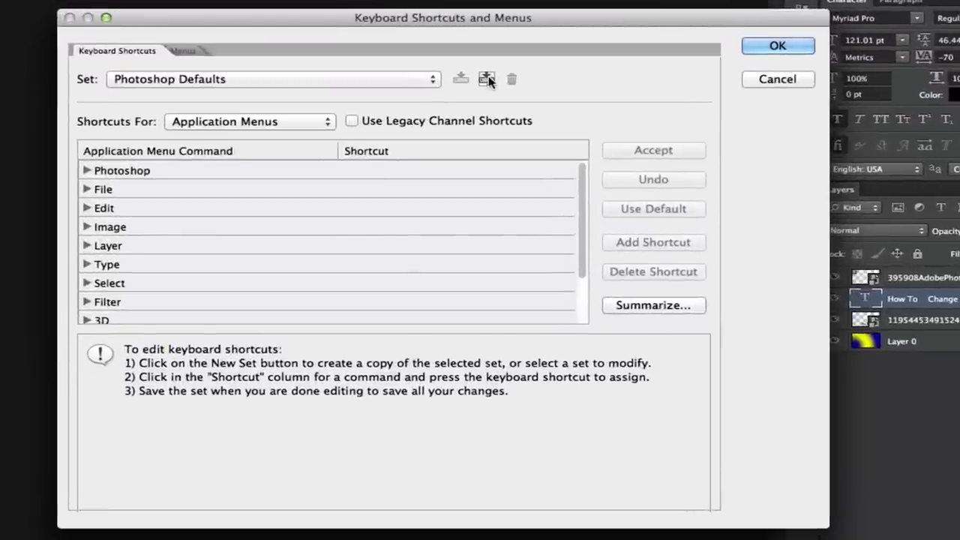
# Step: Create a new shortcut set saved as 'Photoshop Defaults Copy'
pyautogui.click(518, 78)
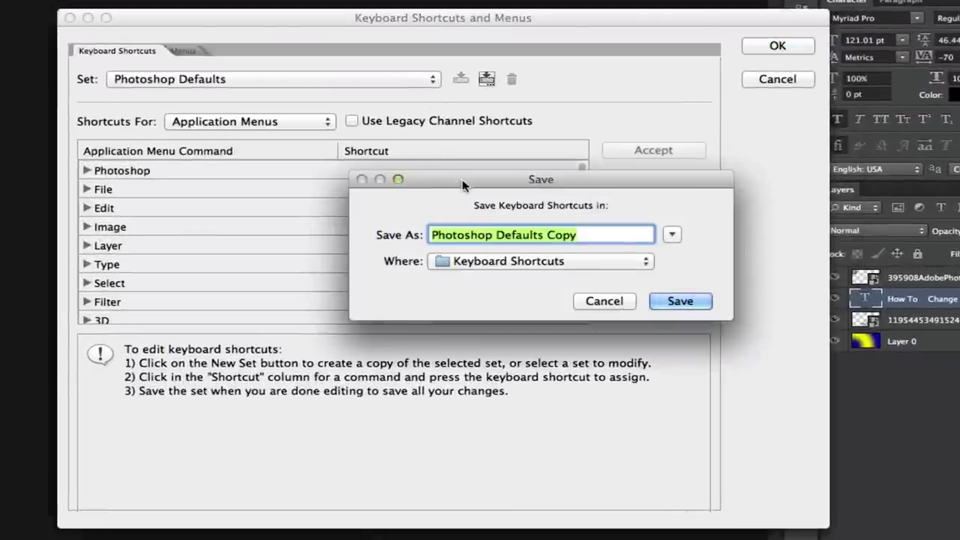
pyautogui.moveTo(459, 181); pyautogui.dragTo(358, 97)
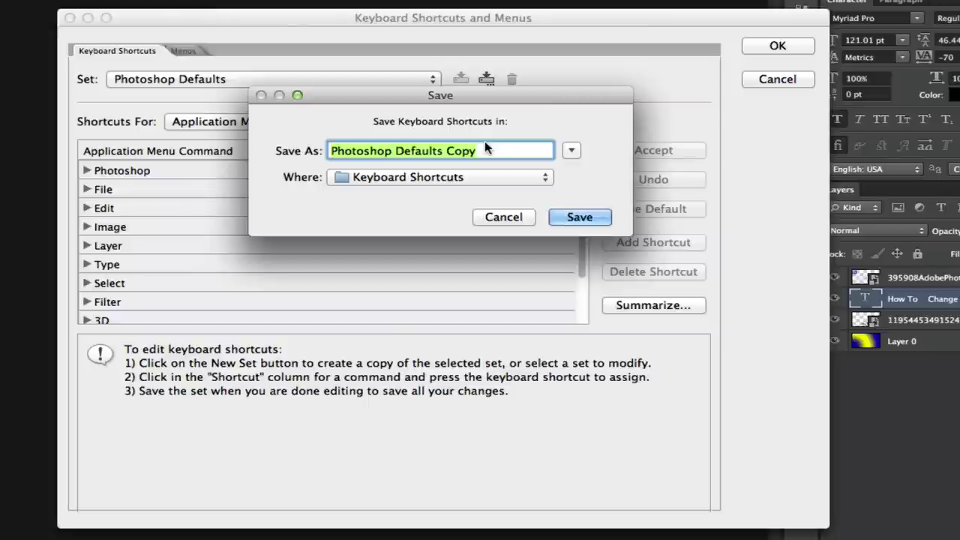
pyautogui.click(570, 220)
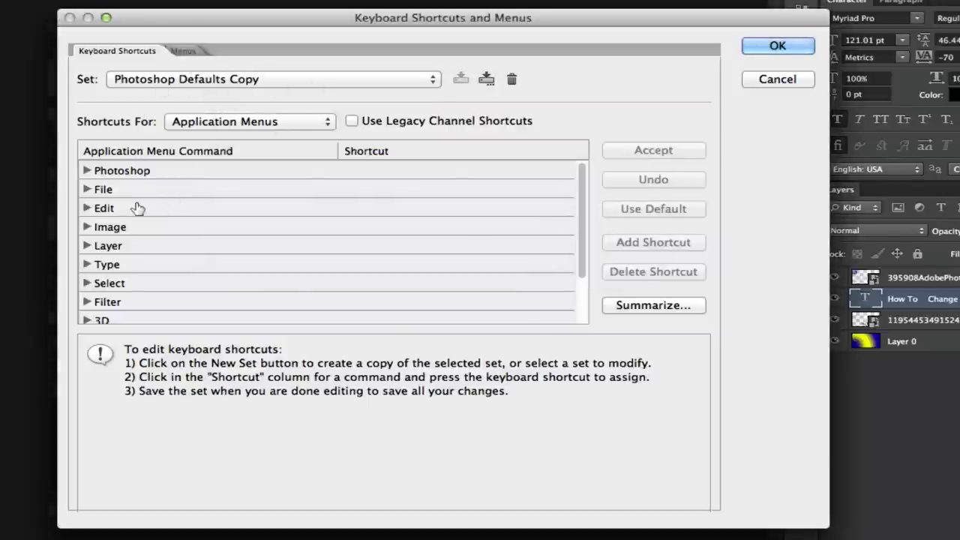
# Step: Expand the Layer menu commands to show New Layer's current Shift+⌘+N shortcut
pyautogui.click(87, 171)
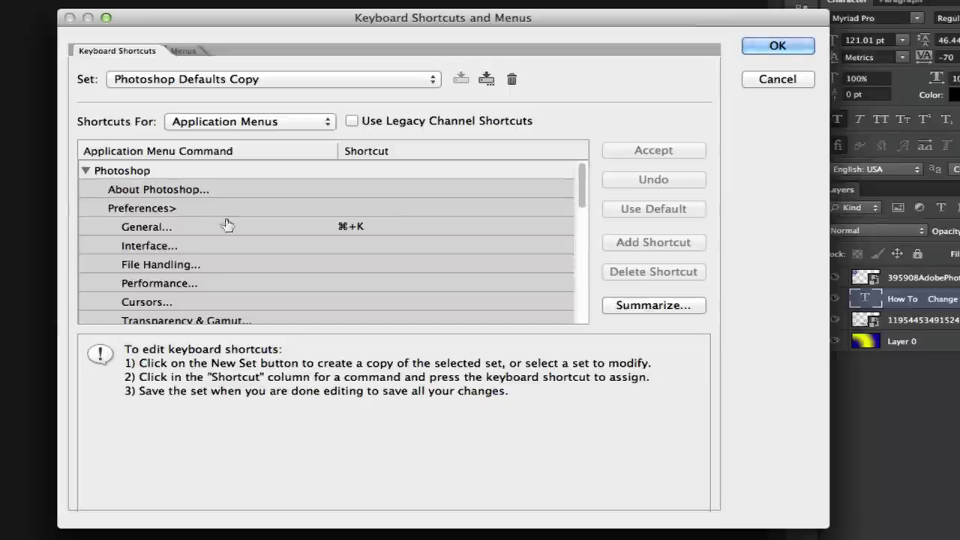
pyautogui.scroll(-2, 187, 244)
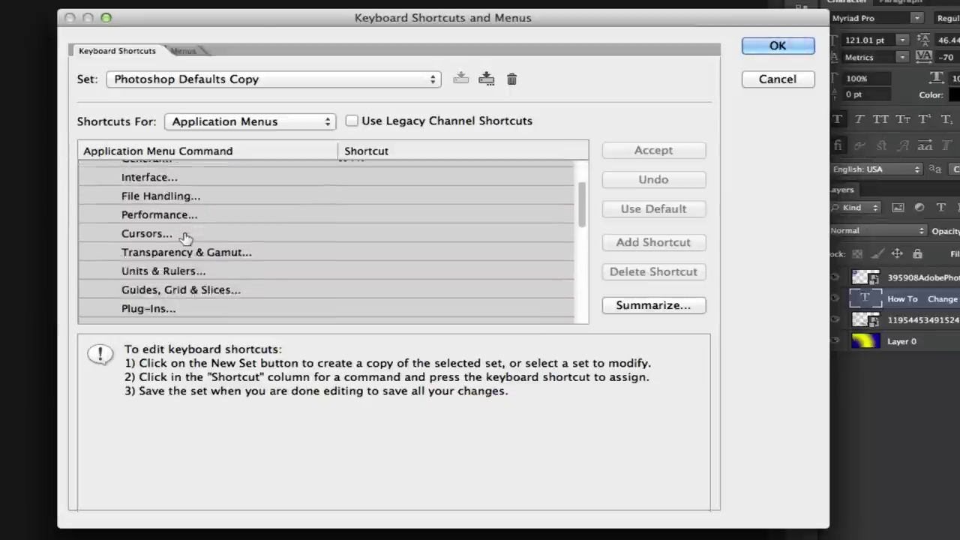
pyautogui.scroll(-3, 184, 238)
pyautogui.scroll(-2, 184, 238)
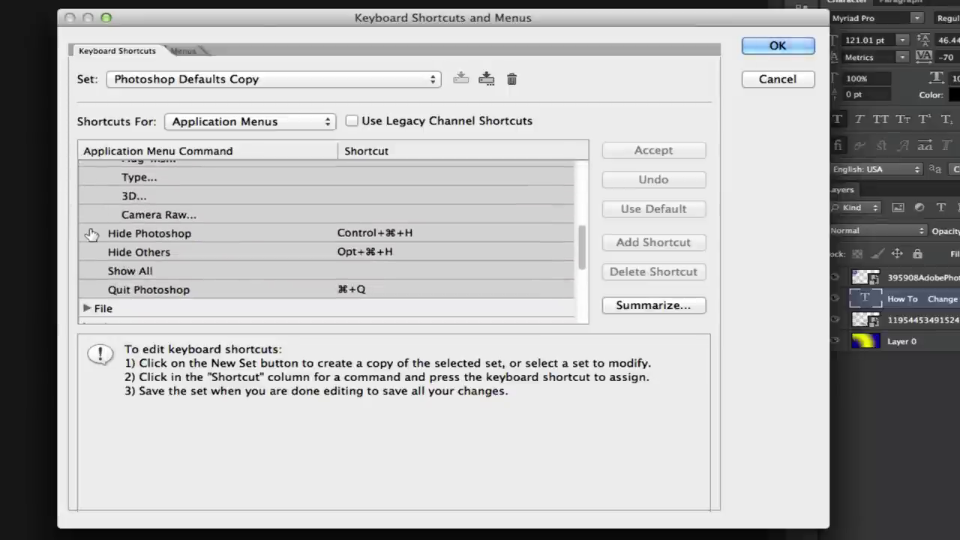
pyautogui.scroll(-3, 88, 232)
pyautogui.scroll(-1, 120, 248)
pyautogui.scroll(-1, 121, 255)
pyautogui.scroll(-2, 122, 270)
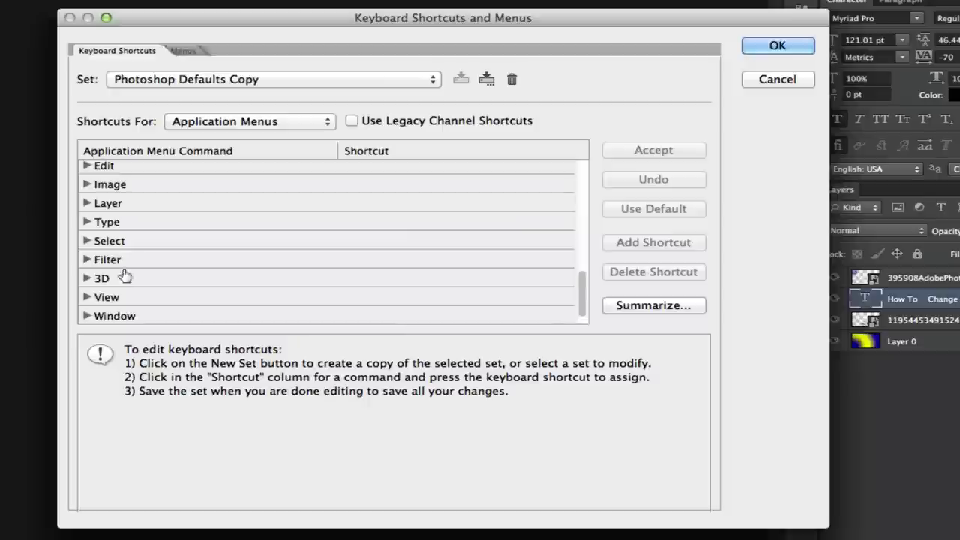
pyautogui.scroll(-2, 123, 277)
pyautogui.scroll(1, 97, 254)
pyautogui.scroll(1, 88, 225)
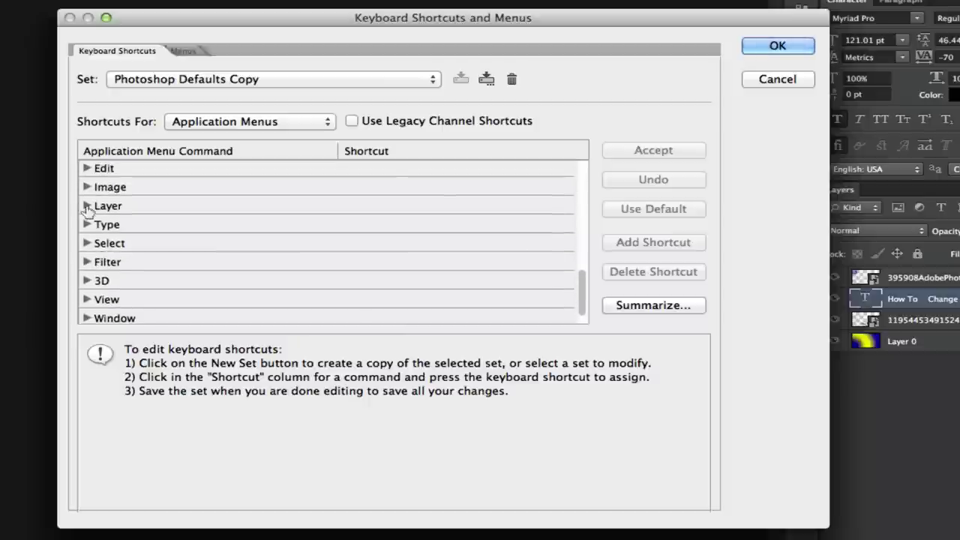
pyautogui.click(87, 207)
pyautogui.scroll(-1, 203, 230)
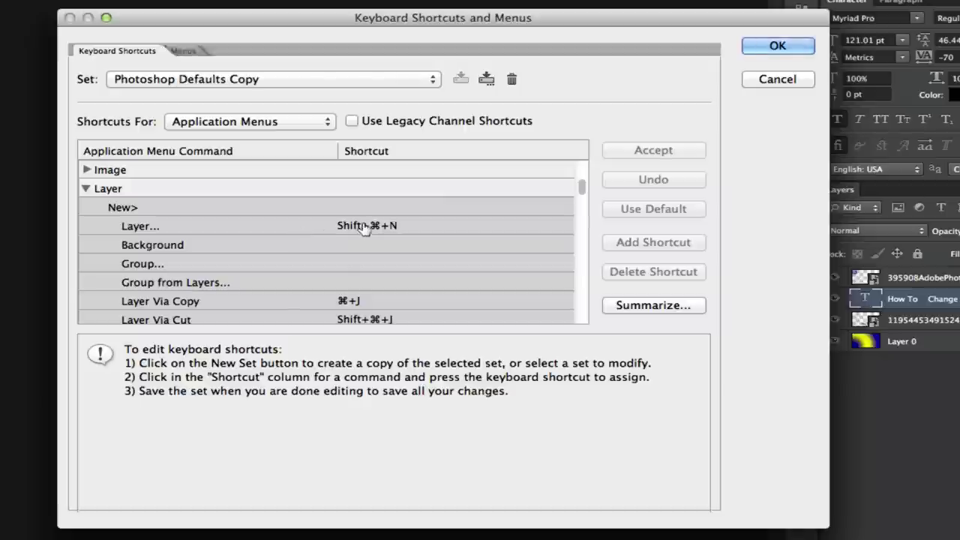
# Step: Assign Shift+⌘+X to New Layer, accepting its removal from Liquify
pyautogui.click(171, 227)
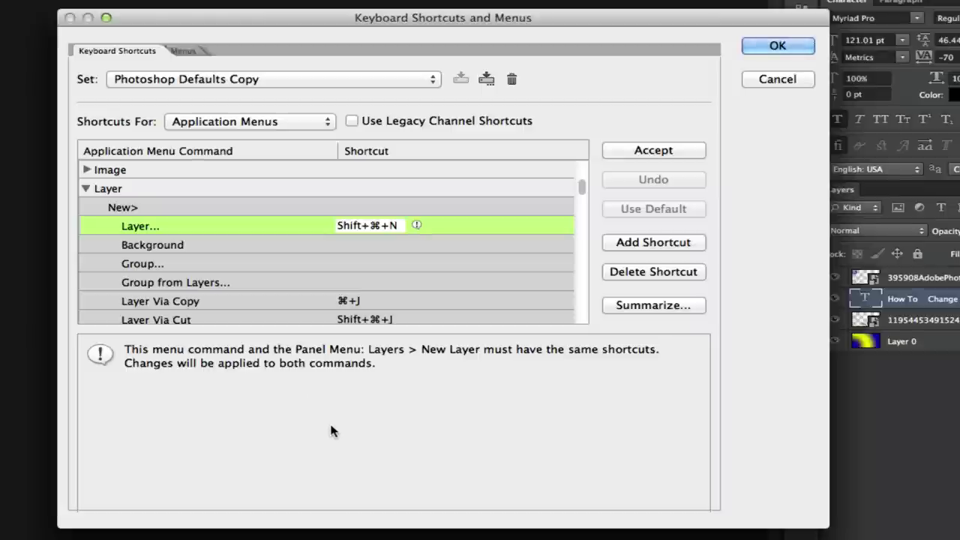
pyautogui.press('y')
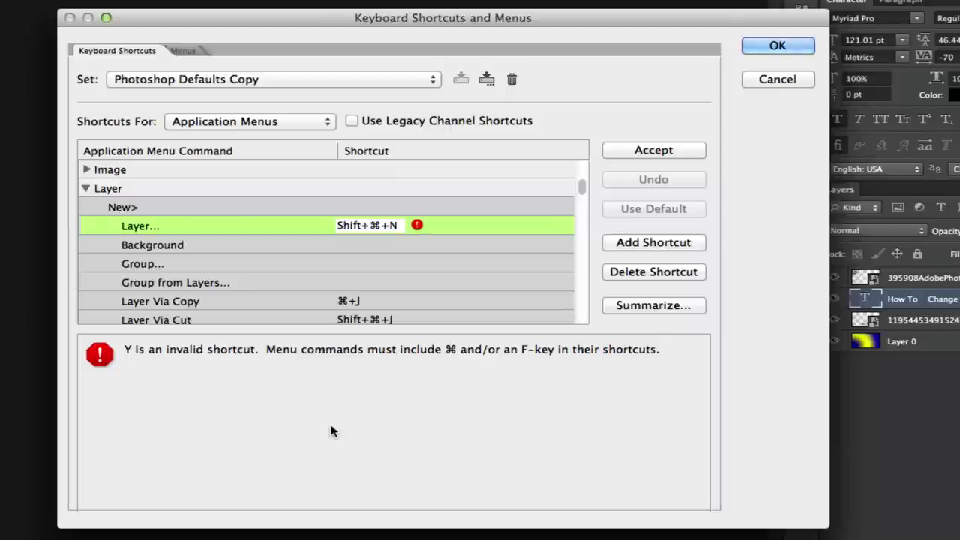
pyautogui.hotkey('shift', 'y')
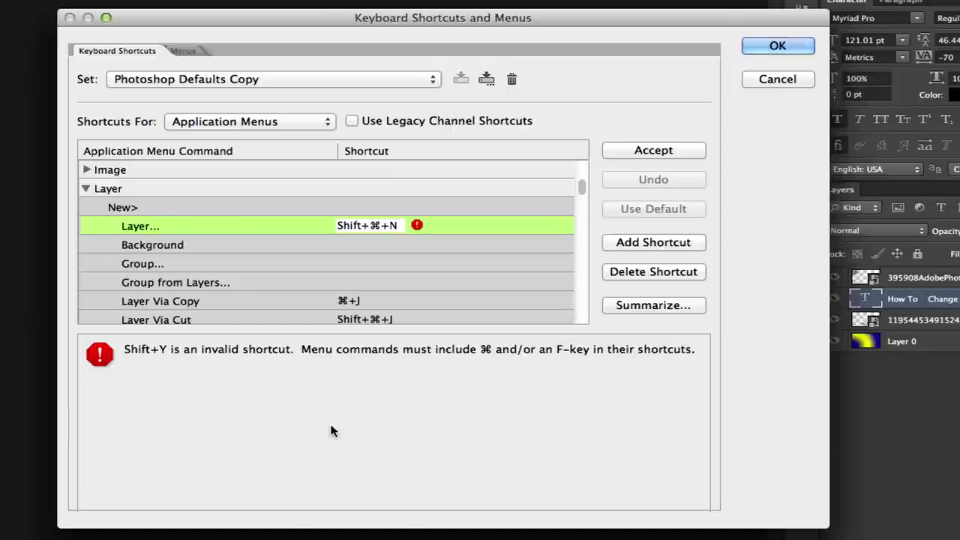
pyautogui.press('shift+super+x')
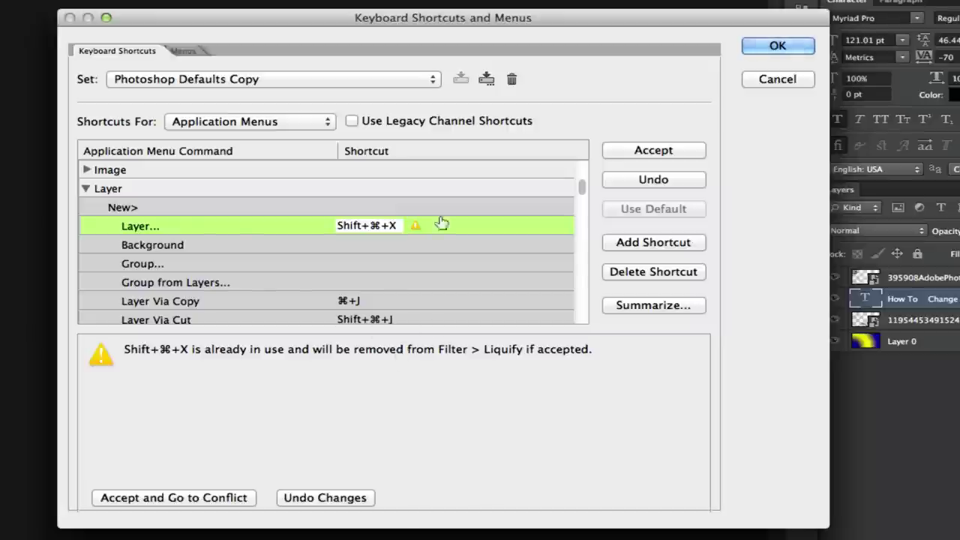
pyautogui.click(609, 152)
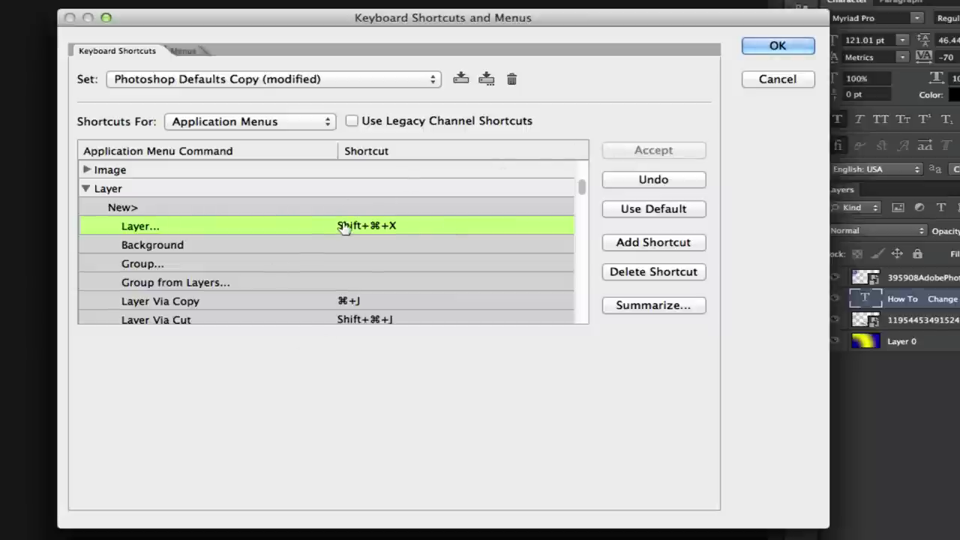
# Step: Collapse the Layer command group in the shortcut list
pyautogui.click(87, 189)
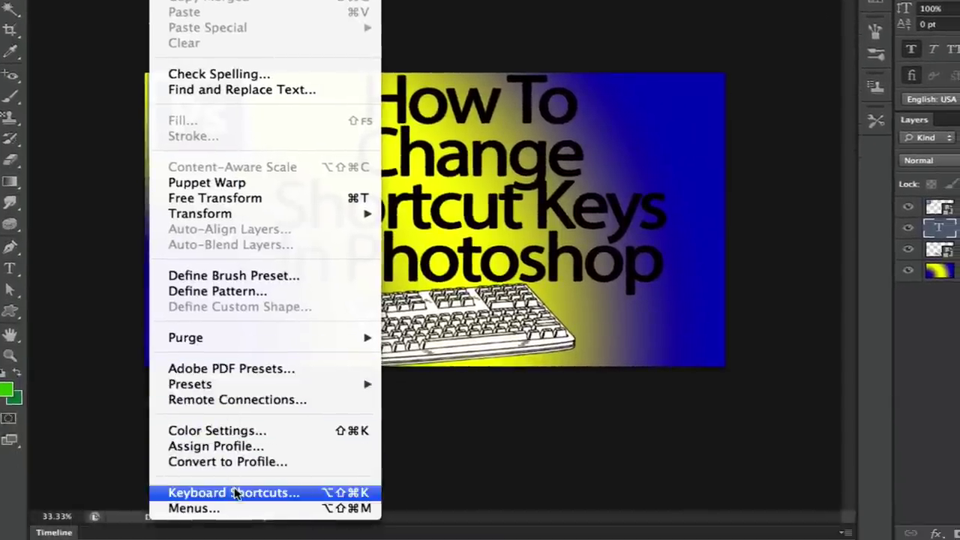
# Step: Reopen Keyboard Shortcuts to confirm the modified Photoshop Defaults Copy set is active
pyautogui.click(235, 493)
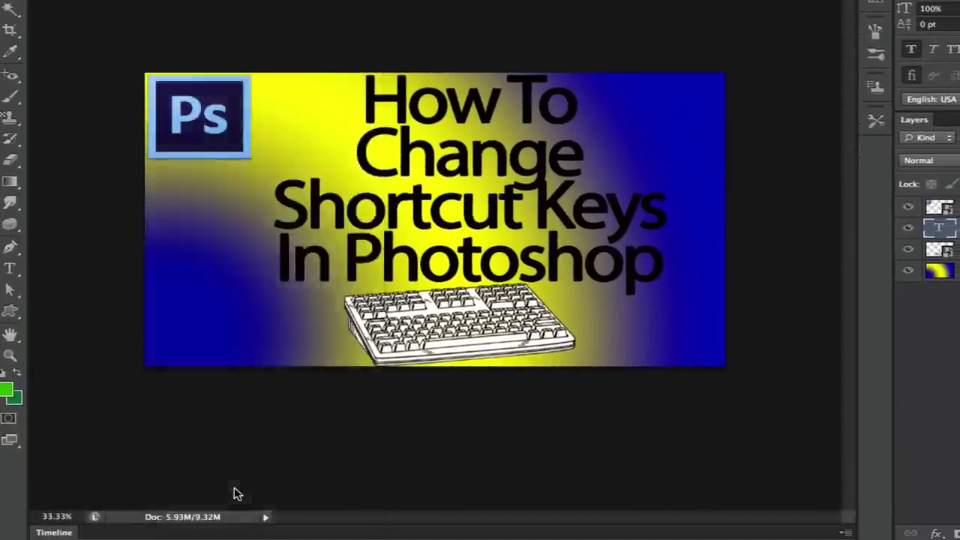